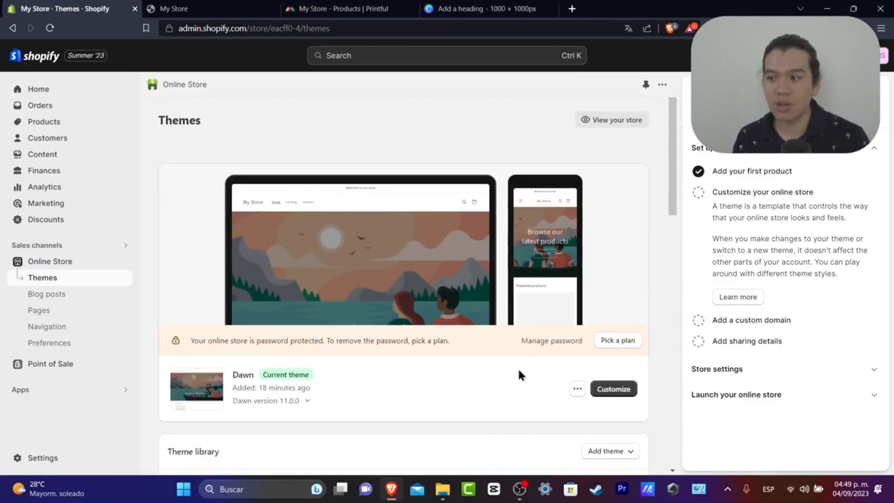
# Open the Shopify Theme Store from the theme library's options for adding a theme
pyautogui.scroll(-5, 555, 443)
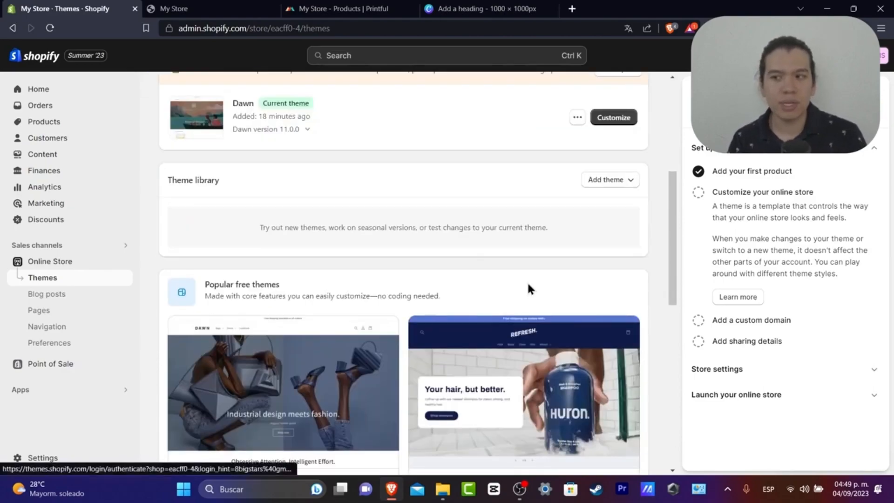
pyautogui.scroll(3, 528, 281)
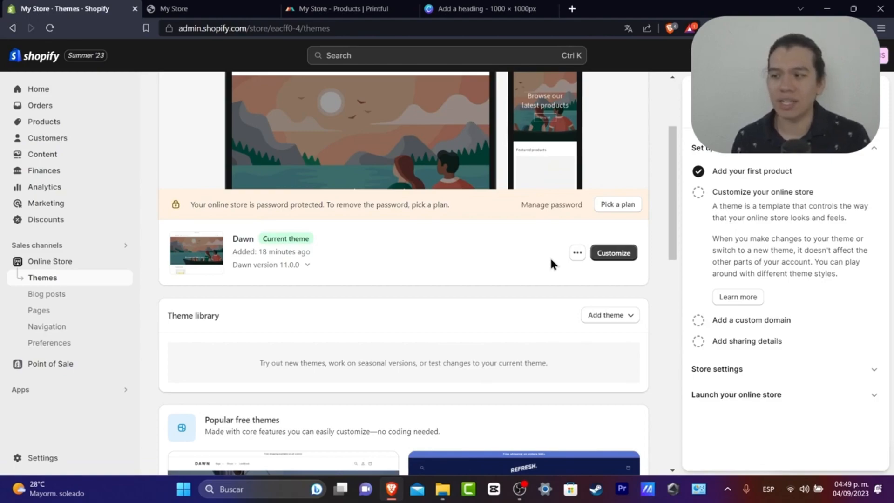
pyautogui.scroll(-3, 600, 342)
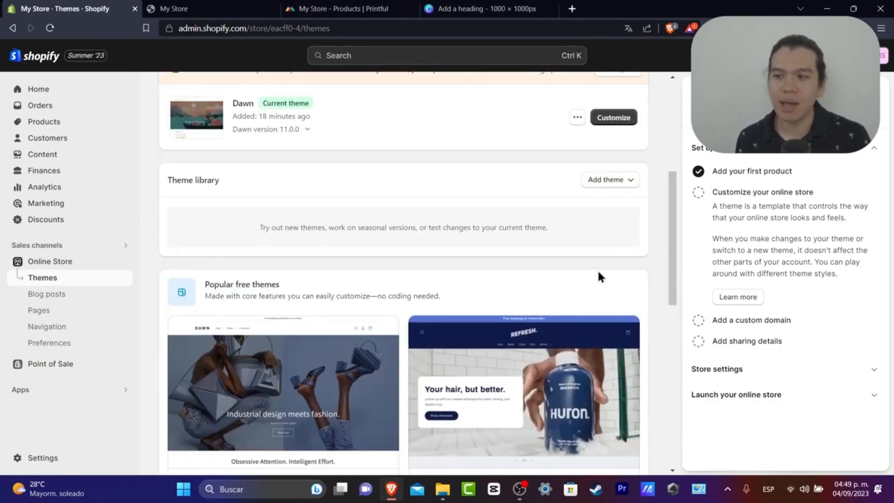
pyautogui.click(611, 179)
pyautogui.click(642, 205)
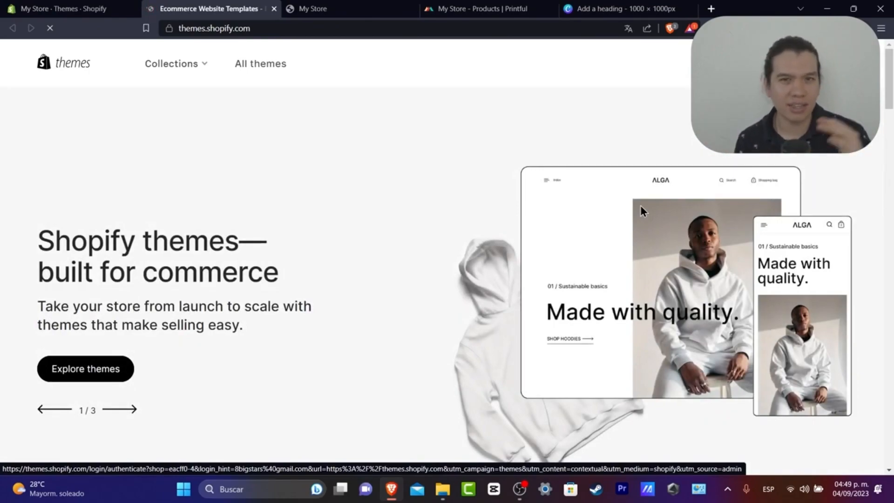
# Open the full catalogue of themes and filter it by price to show only free themes
pyautogui.scroll(-5, 641, 208)
pyautogui.scroll(-3, 640, 207)
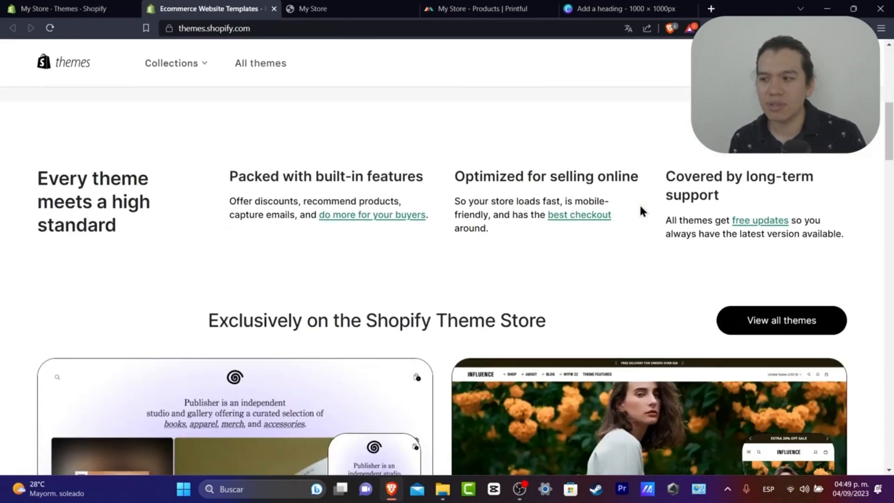
pyautogui.scroll(8, 295, 221)
pyautogui.click(110, 372)
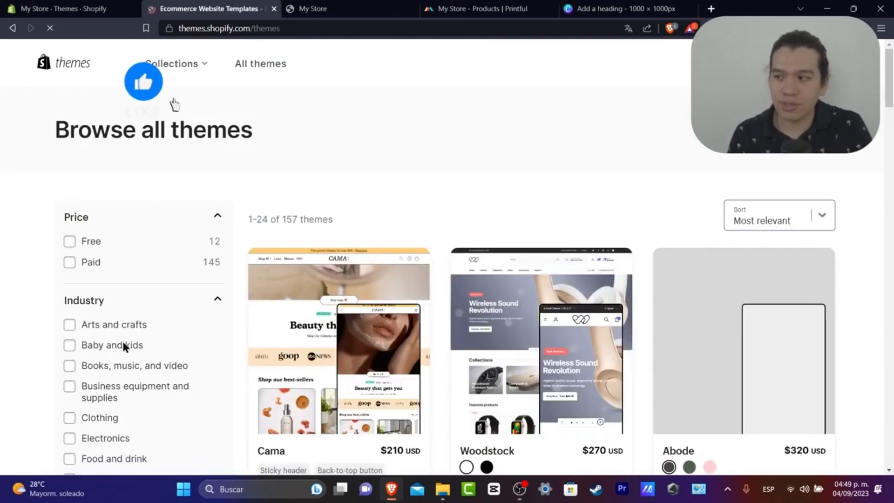
pyautogui.click(70, 242)
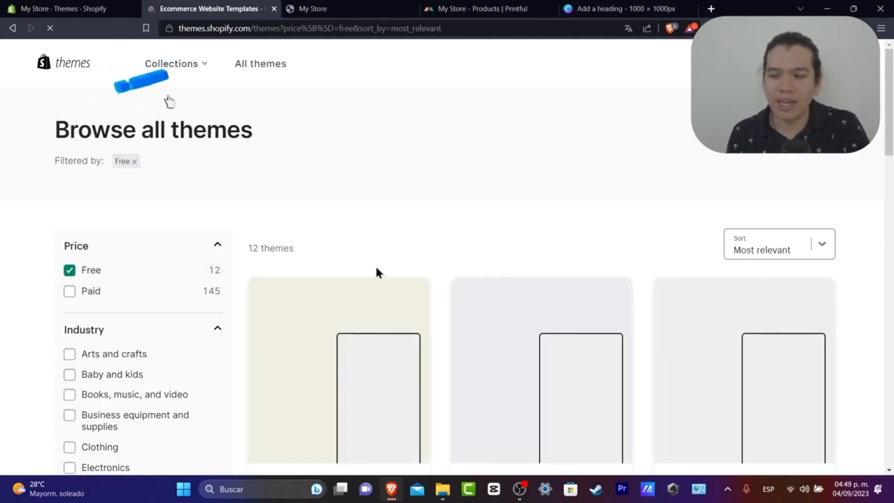
# Examine the free themes in the catalogue, comparing their previews and listed features
pyautogui.scroll(-3, 787, 203)
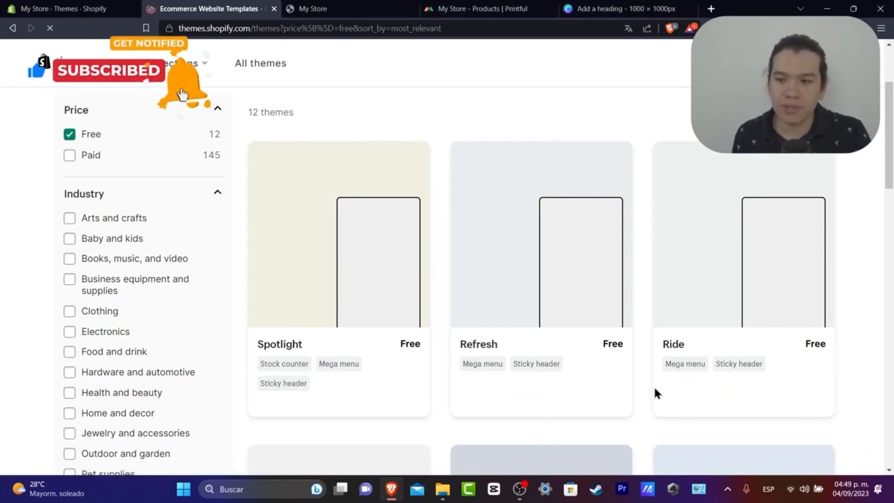
pyautogui.scroll(-5, 698, 379)
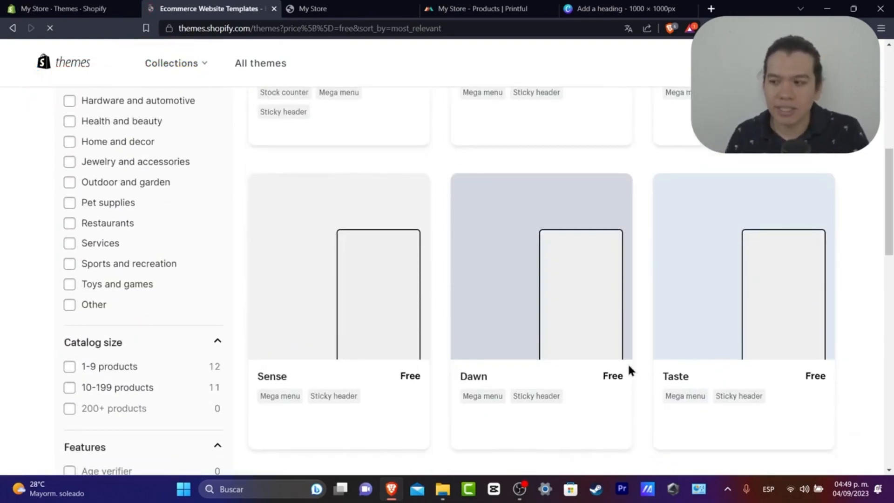
pyautogui.scroll(-5, 637, 372)
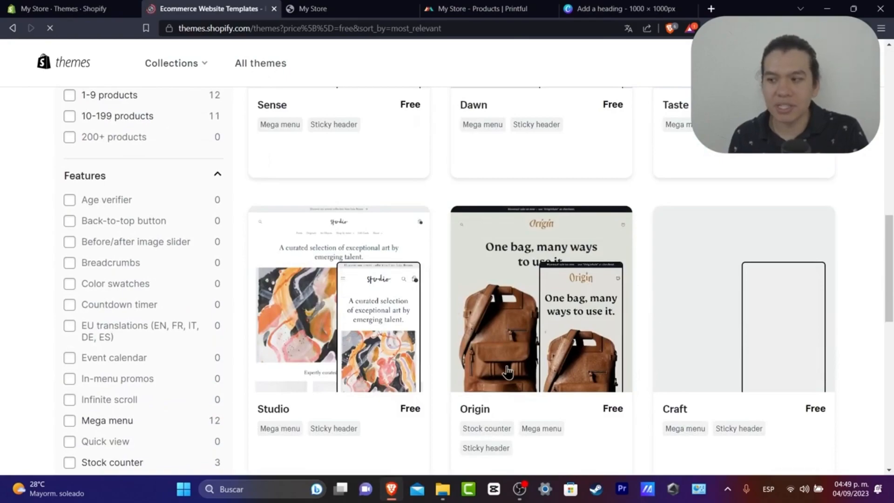
pyautogui.scroll(-5, 471, 333)
pyautogui.scroll(-5, 678, 326)
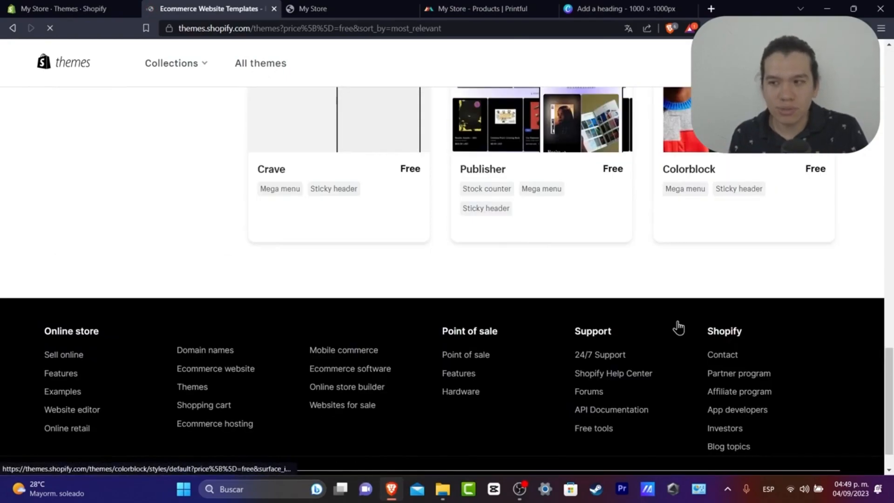
pyautogui.scroll(20, 680, 326)
pyautogui.scroll(-3, 683, 326)
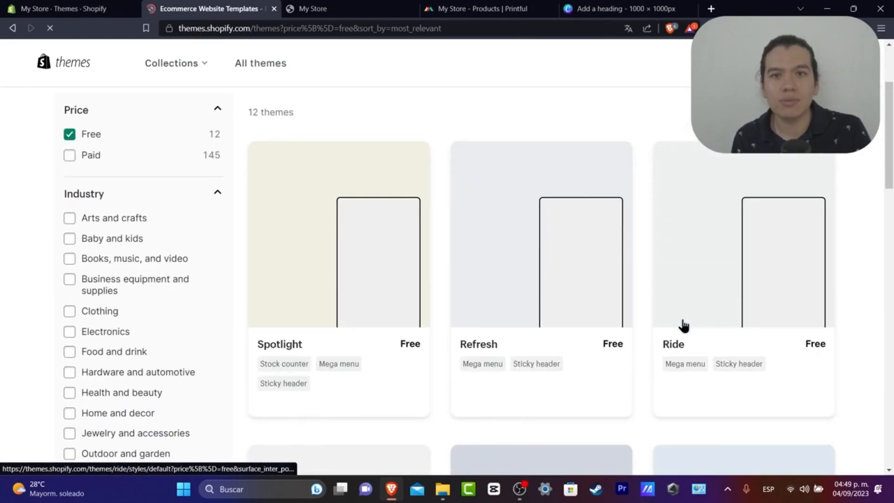
pyautogui.scroll(-7, 683, 325)
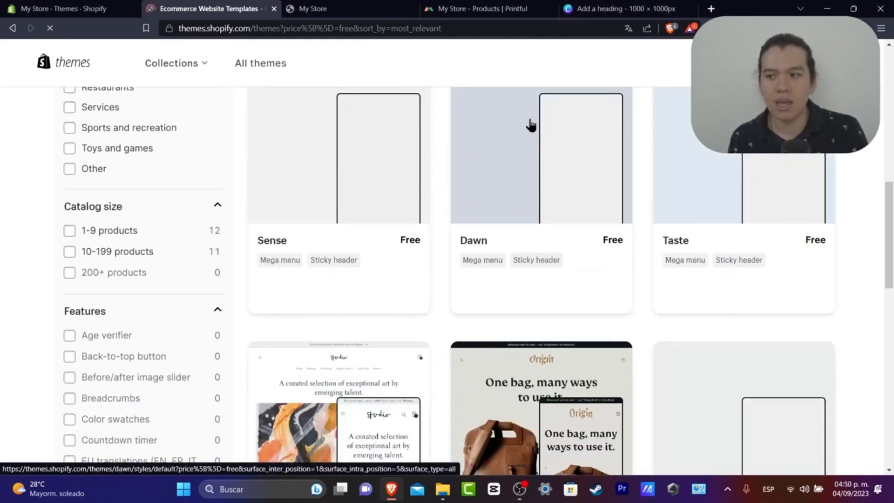
pyautogui.scroll(-8, 594, 284)
pyautogui.scroll(8, 596, 298)
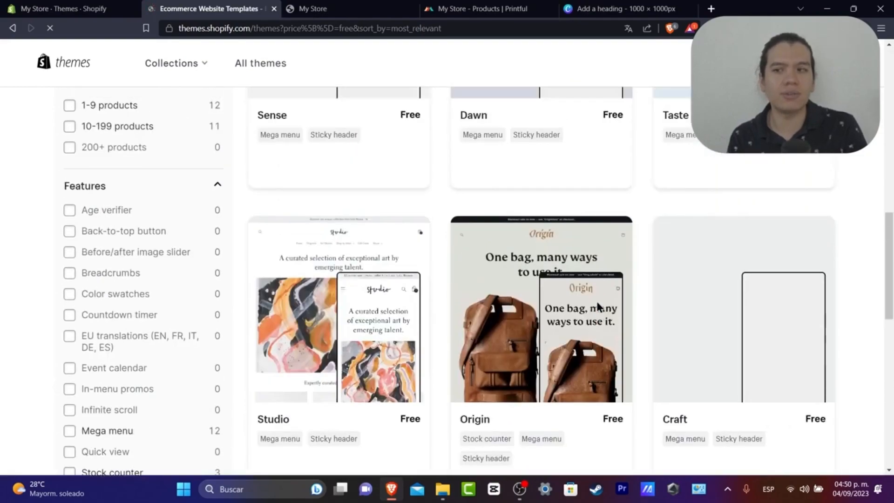
pyautogui.scroll(4, 596, 300)
pyautogui.scroll(-2, 835, 286)
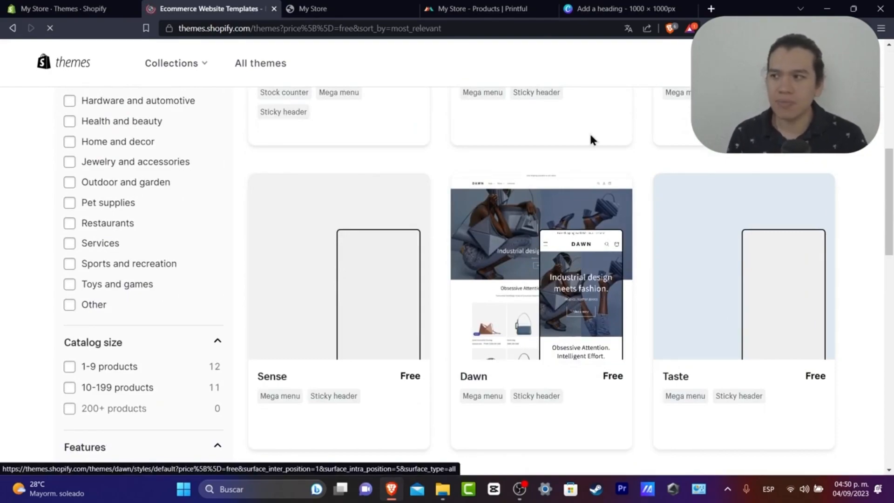
# Return to the store admin's Themes page and open the current Dawn theme for customization
pyautogui.click(110, 9)
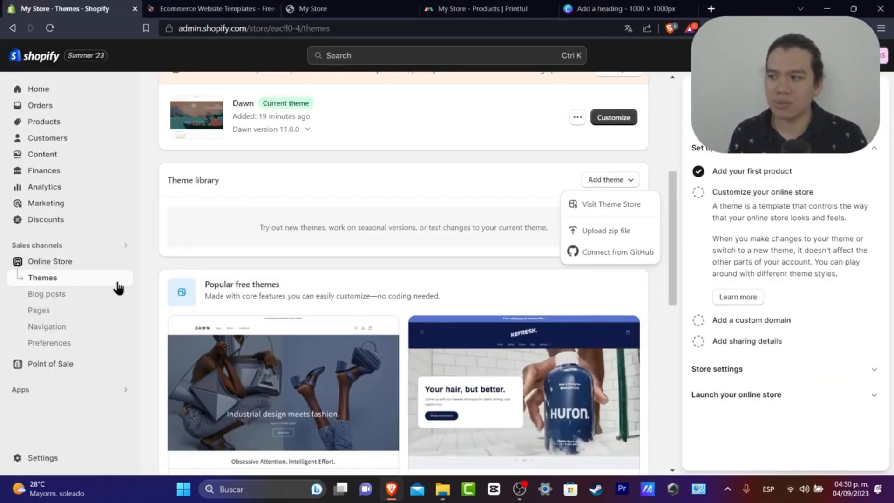
pyautogui.scroll(3, 535, 257)
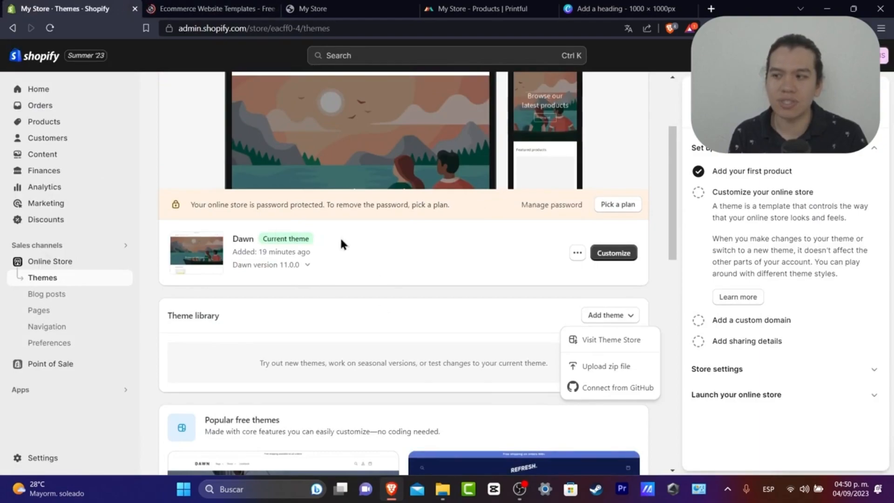
pyautogui.click(366, 278)
pyautogui.click(613, 253)
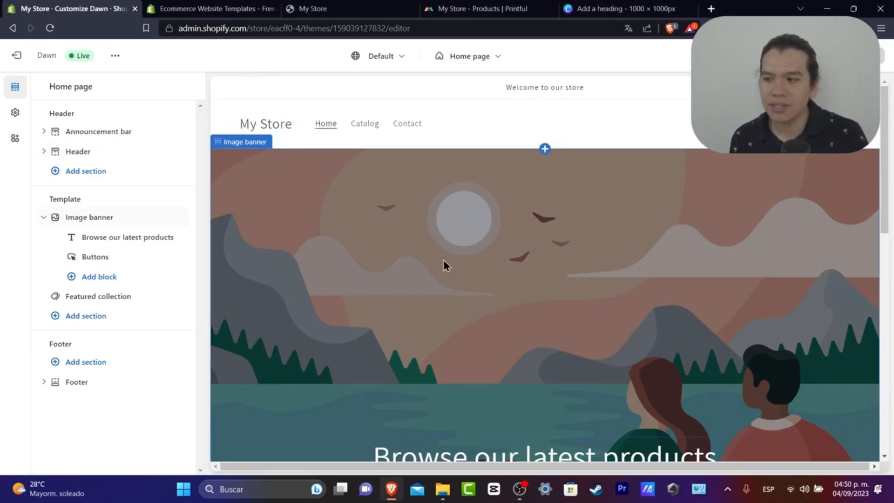
# Open the home page's image banner settings and search the free images for "pillow" for its first image
pyautogui.scroll(-5, 443, 263)
pyautogui.scroll(-3, 421, 376)
pyautogui.scroll(-3, 483, 368)
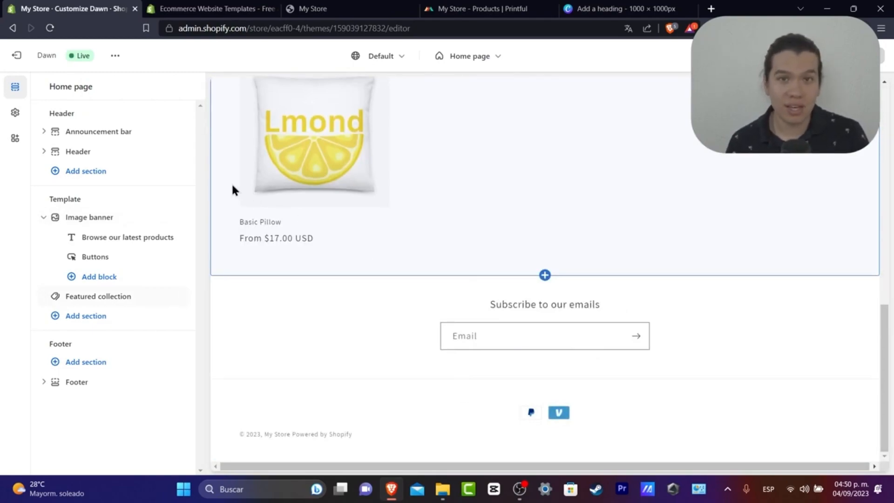
pyautogui.scroll(10, 610, 315)
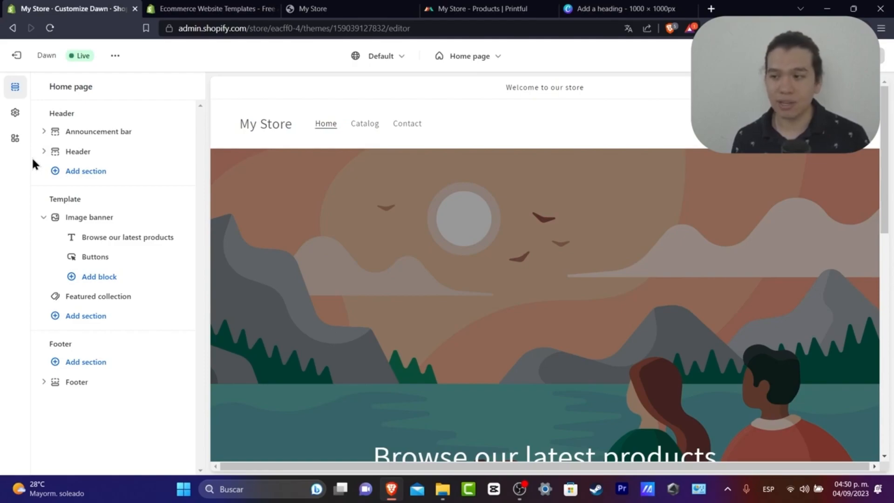
pyautogui.scroll(-3, 487, 233)
pyautogui.click(449, 222)
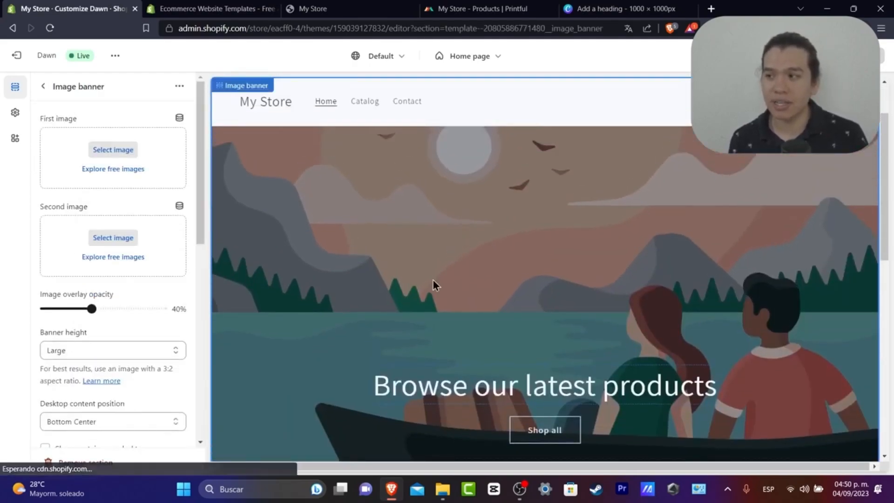
pyautogui.click(136, 170)
pyautogui.click(130, 114)
pyautogui.write('pillow')
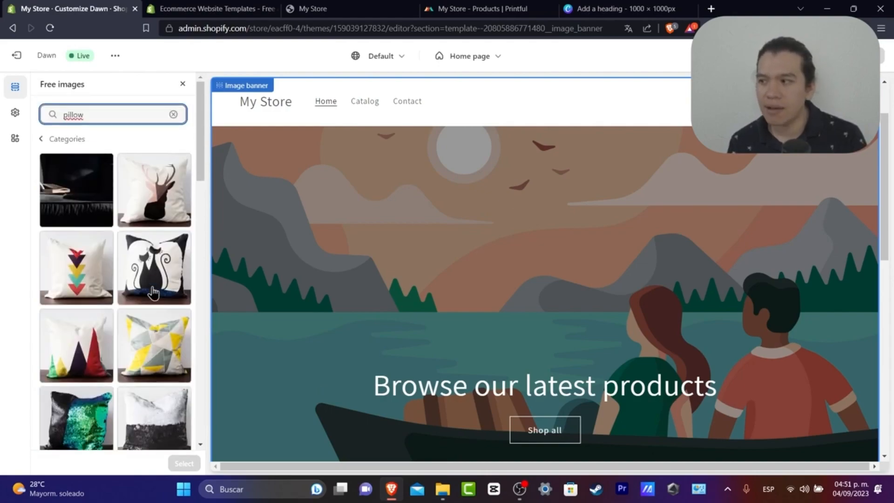
# Try the bedroom photo with two red heart-shaped pillows as the banner's first image
pyautogui.scroll(-5, 154, 292)
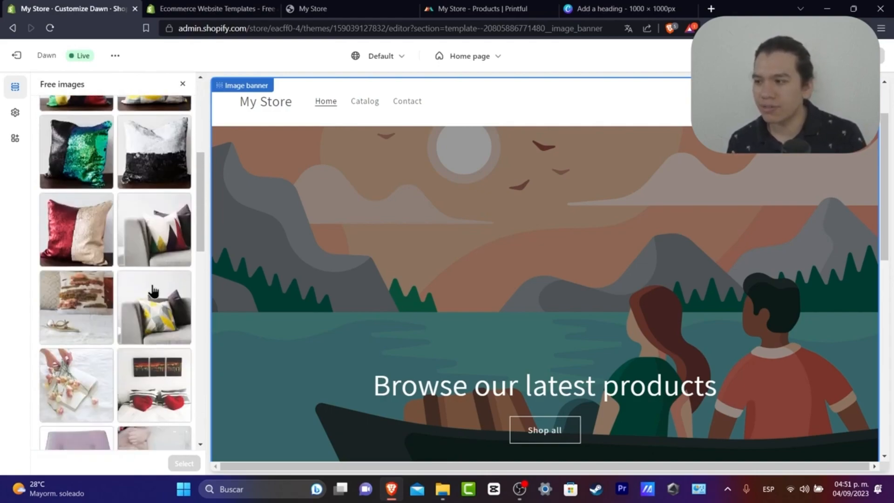
pyautogui.scroll(-3, 158, 317)
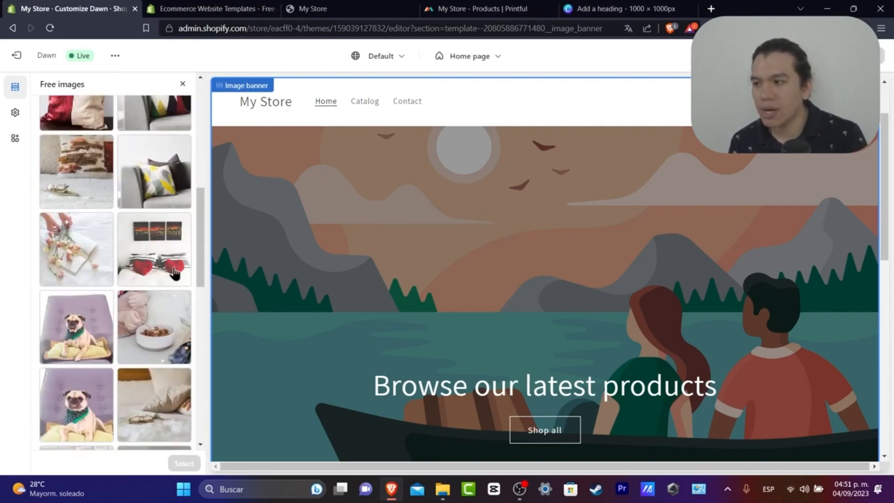
pyautogui.click(153, 256)
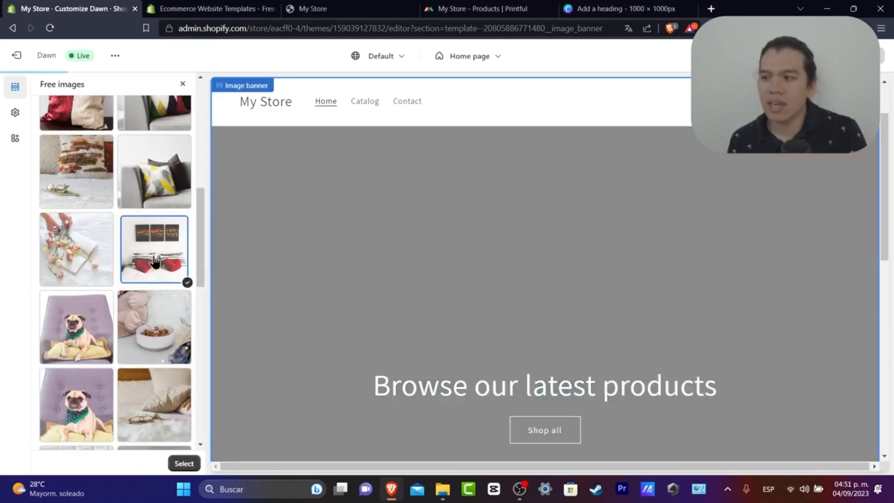
pyautogui.scroll(-3, 717, 371)
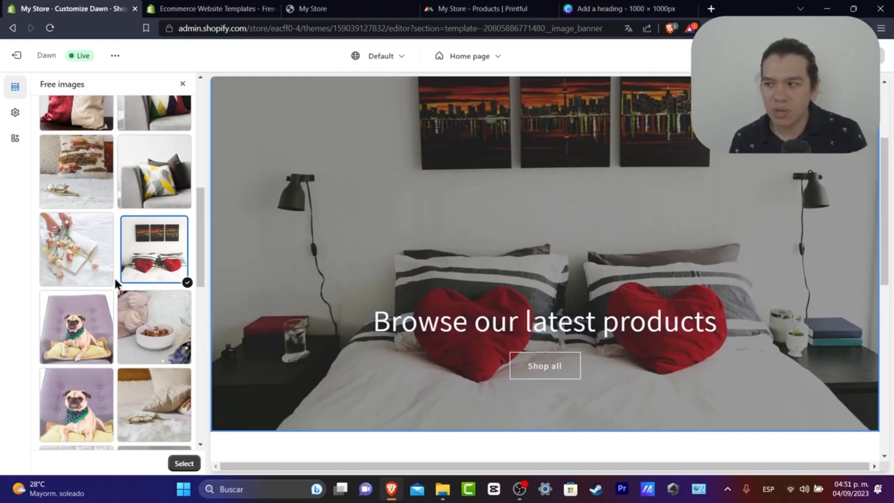
# Set the banner's first image to the teak-headboard-table photo showing a wooden headboard, white bedding and bedside table
pyautogui.scroll(-10, 120, 294)
pyautogui.scroll(-2, 144, 298)
pyautogui.click(75, 173)
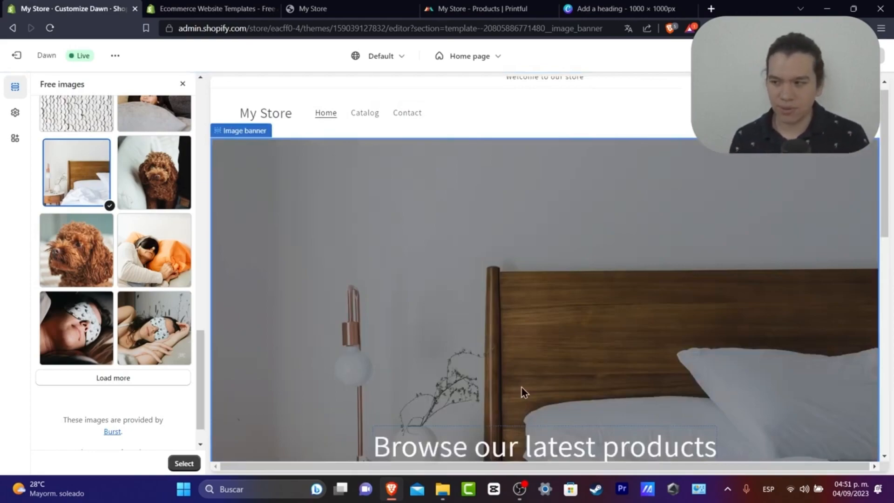
pyautogui.click(191, 462)
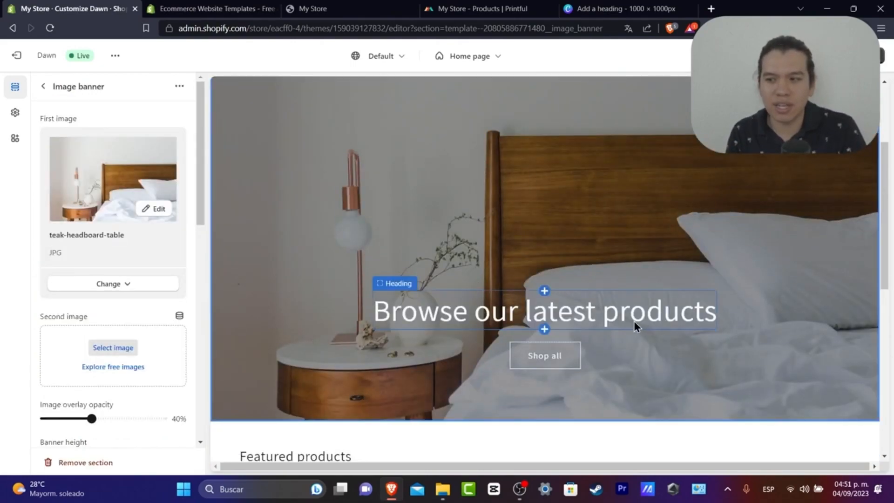
# Change the image banner's first button label to "Shop now"
pyautogui.click(679, 321)
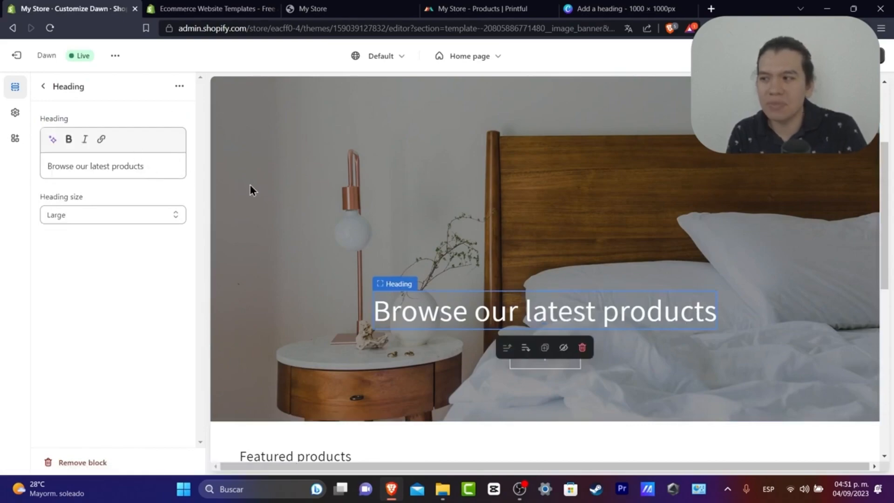
pyautogui.click(564, 351)
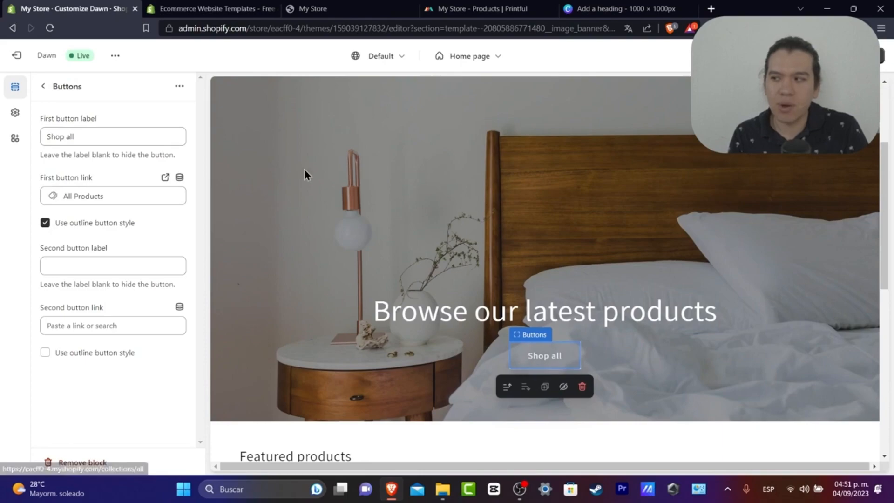
pyautogui.doubleClick(124, 132)
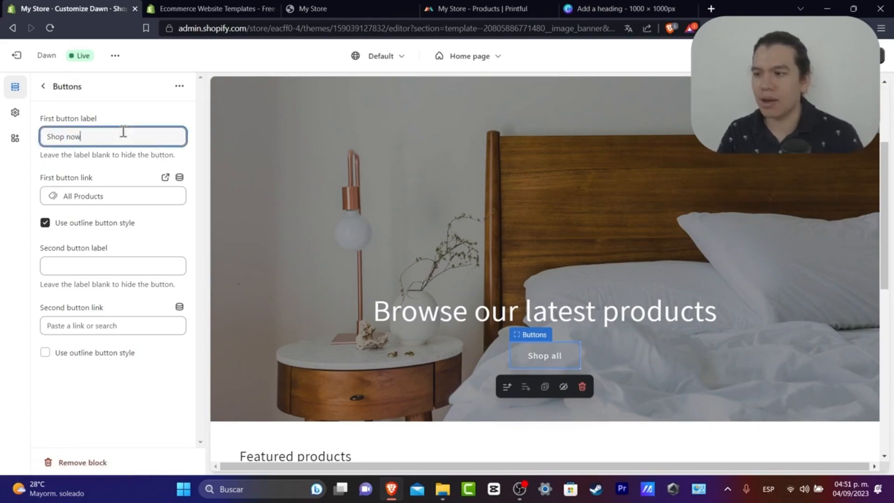
# Review the settings of the Featured collection section and the header, including the header's country and language selectors
pyautogui.scroll(-8, 306, 262)
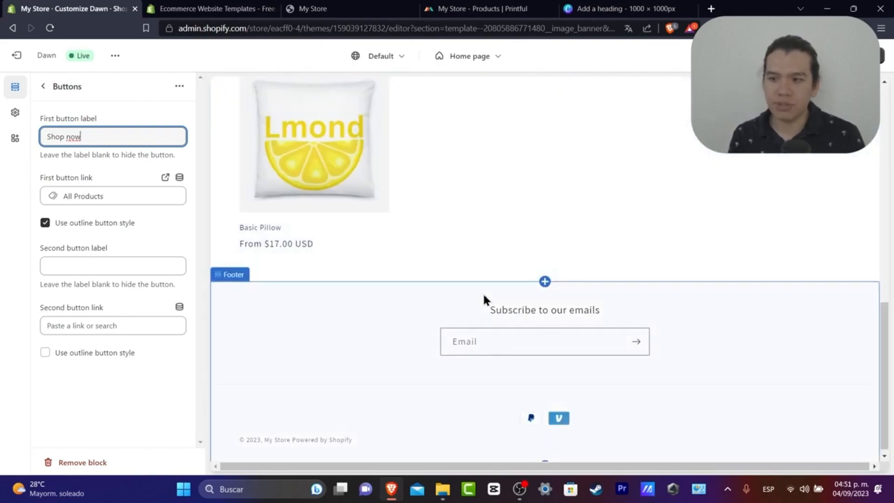
pyautogui.click(490, 163)
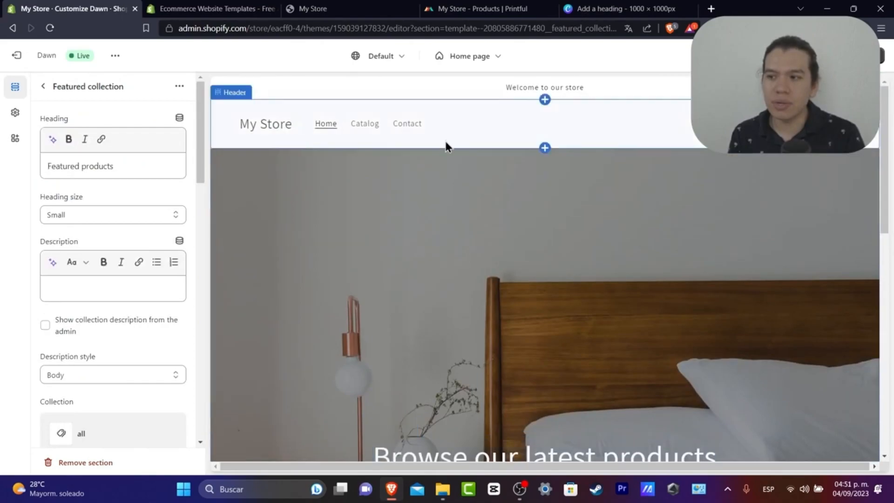
pyautogui.click(505, 142)
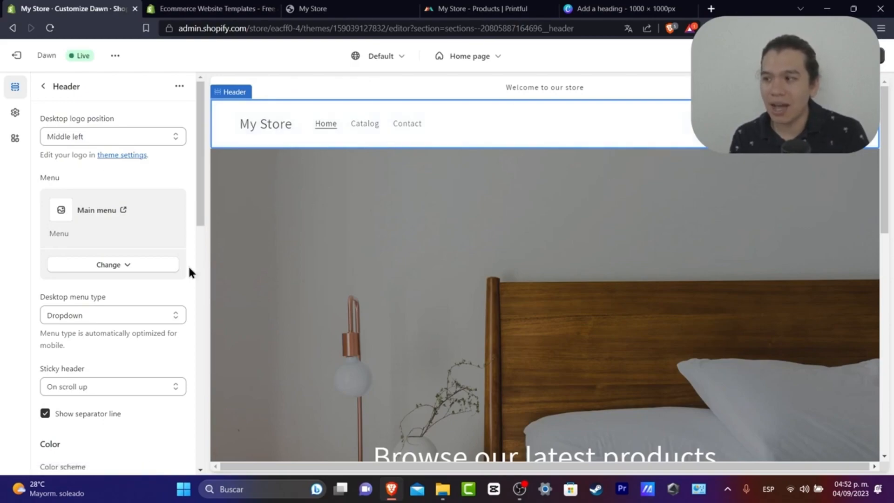
pyautogui.scroll(-12, 136, 172)
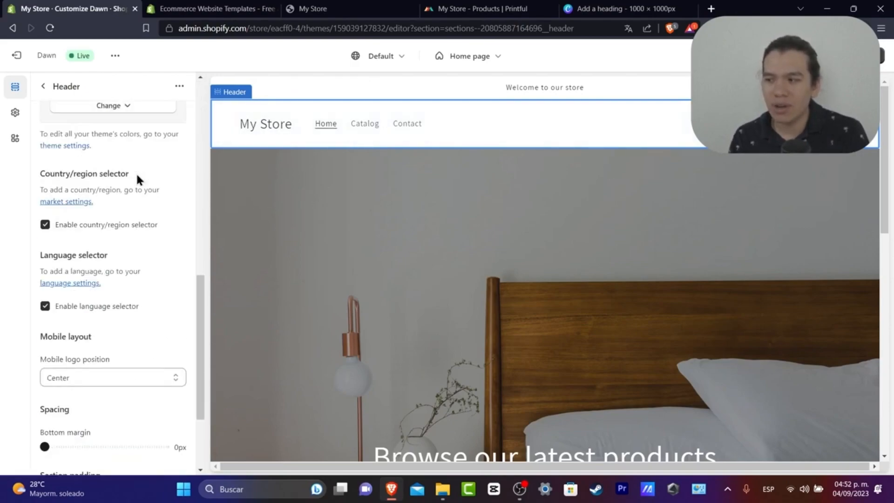
# Check the header's desktop menu type options and save the theme customizations
pyautogui.scroll(-3, 135, 180)
pyautogui.scroll(11, 141, 180)
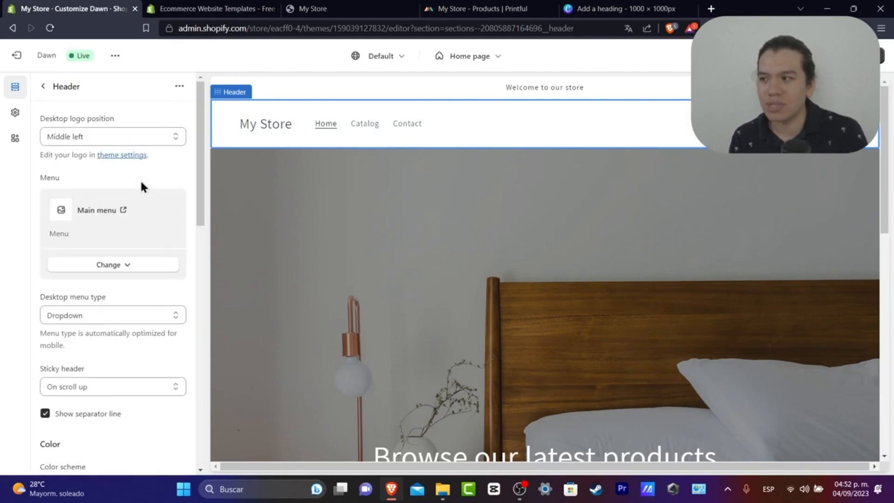
pyautogui.click(167, 316)
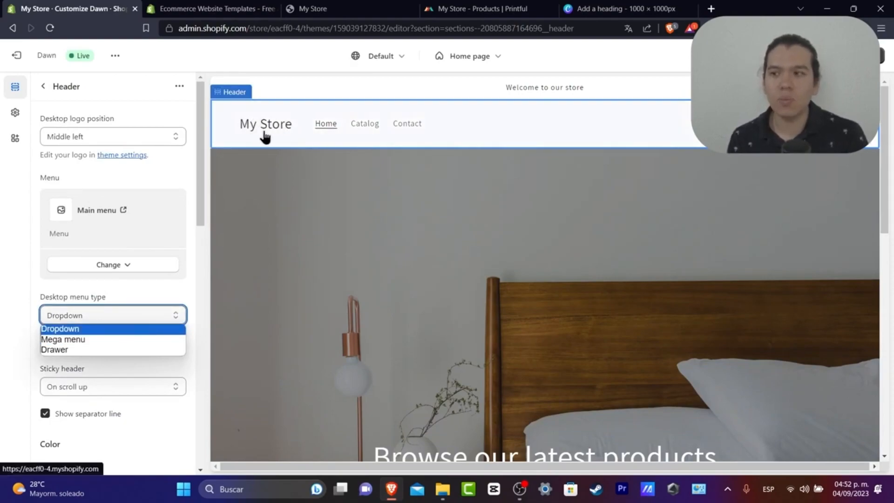
pyautogui.click(870, 56)
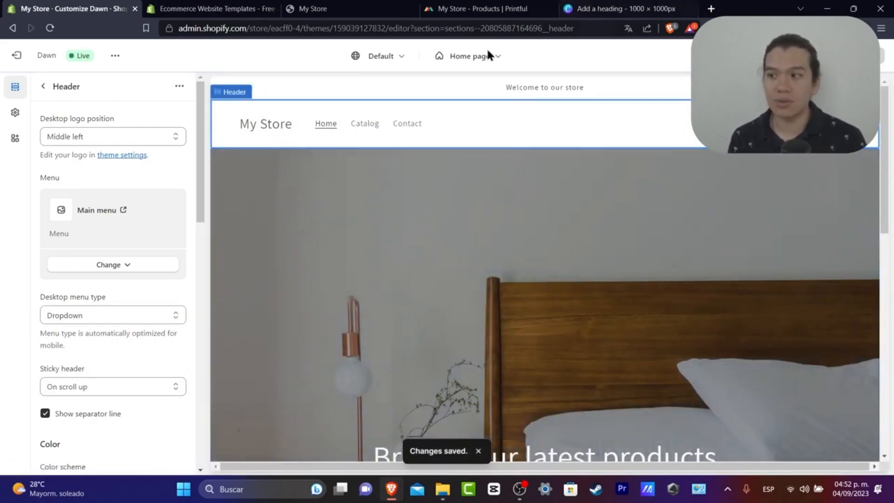
# Preview the store's Catalog and Contact pages, examining the product grid, the contact form and the footer
pyautogui.click(361, 134)
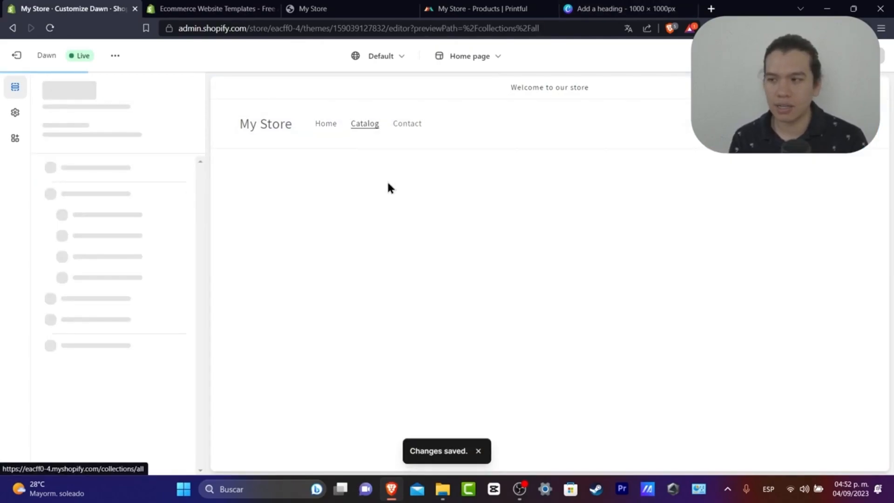
pyautogui.scroll(-5, 544, 250)
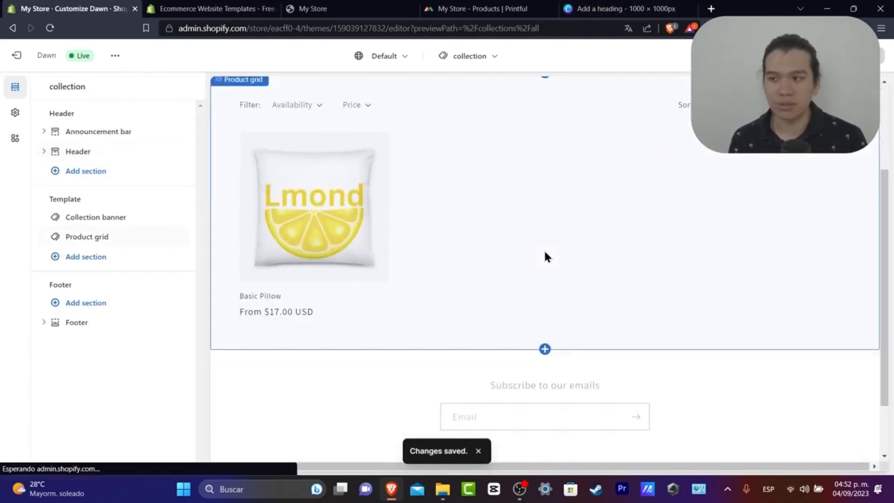
pyautogui.scroll(5, 470, 185)
pyautogui.click(413, 124)
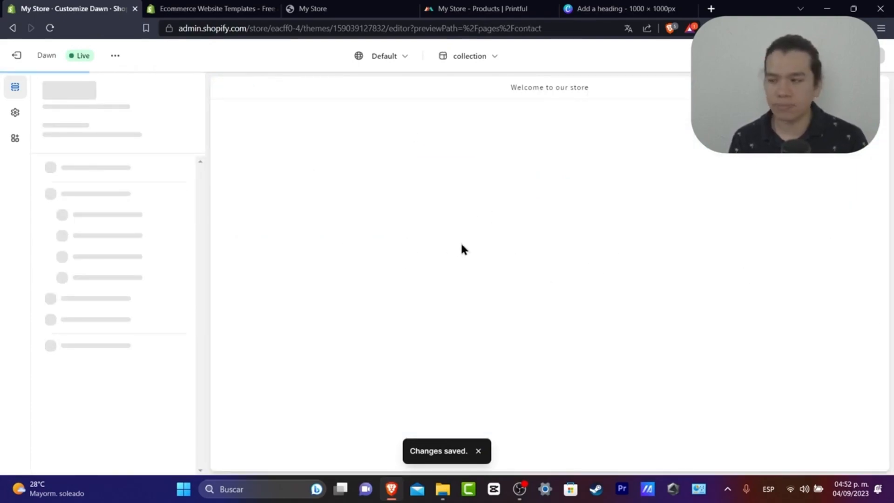
pyautogui.scroll(-4, 637, 247)
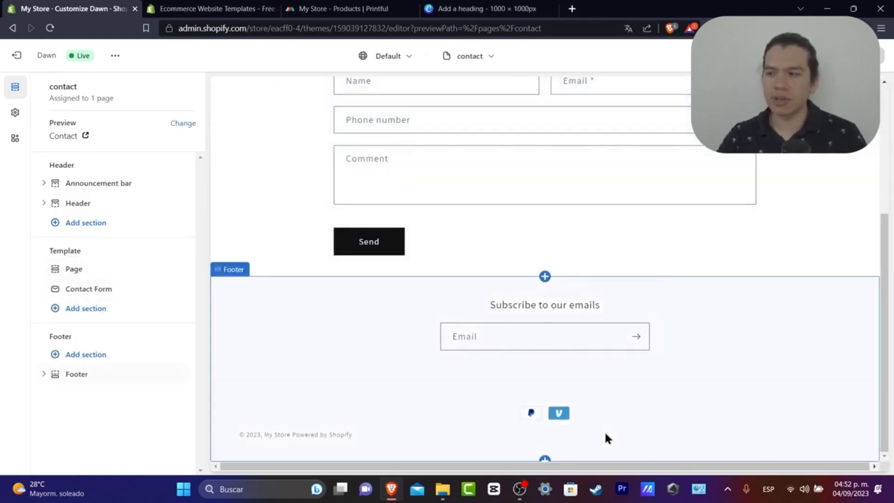